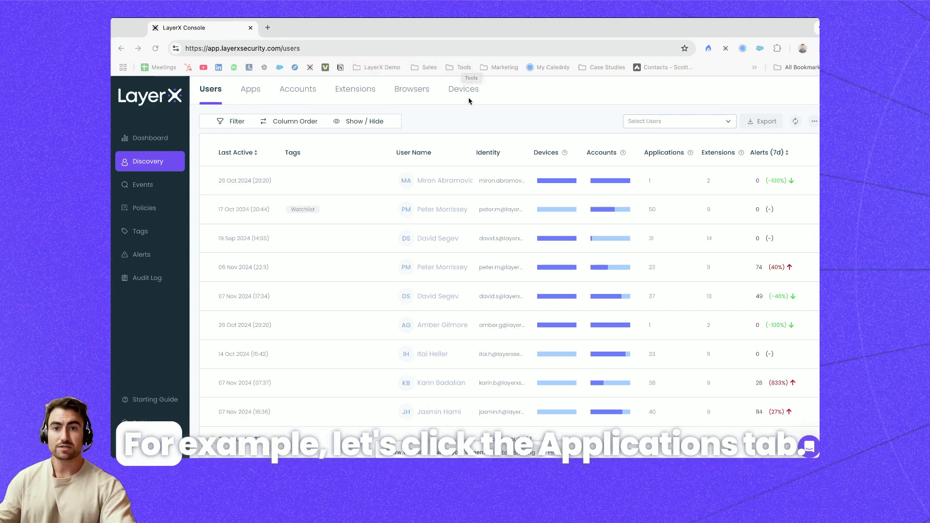
# Show the Discovery Apps table and scroll through each app's users, alerts, downloads and uploads
pyautogui.click(250, 92)
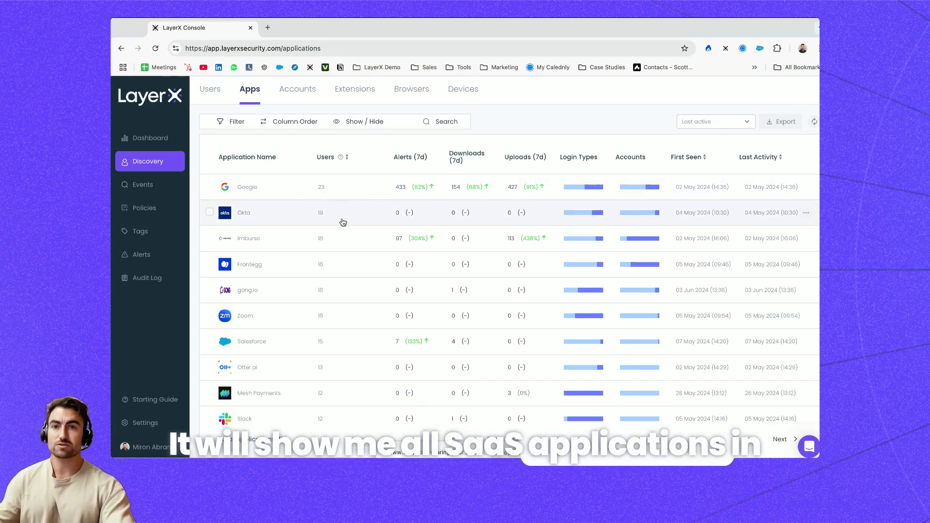
pyautogui.scroll(-3, 354, 213)
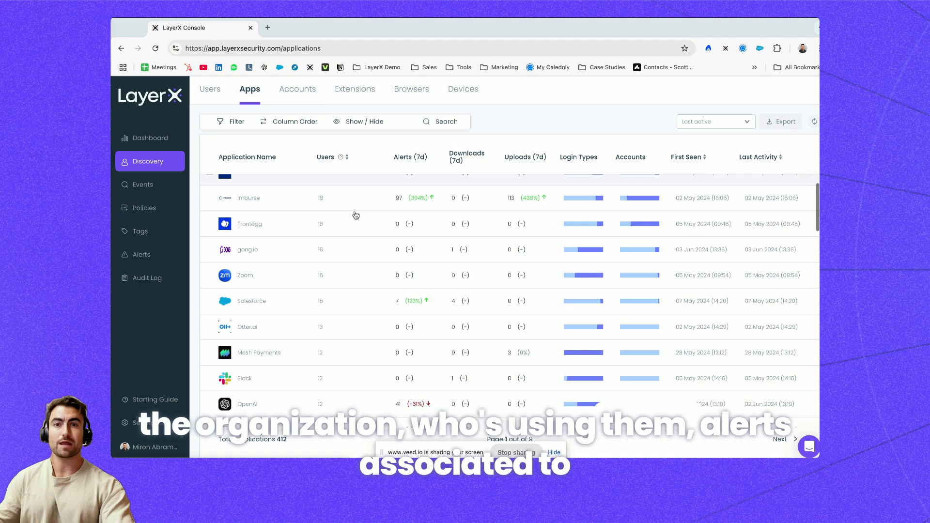
pyautogui.scroll(3, 355, 215)
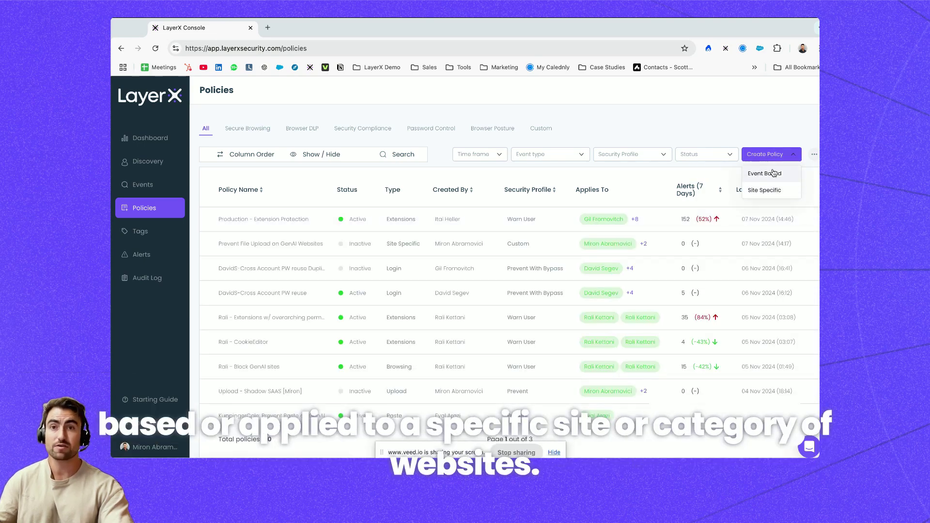
# Choose Site Specific from Create Policy to open a new policy form
pyautogui.click(772, 189)
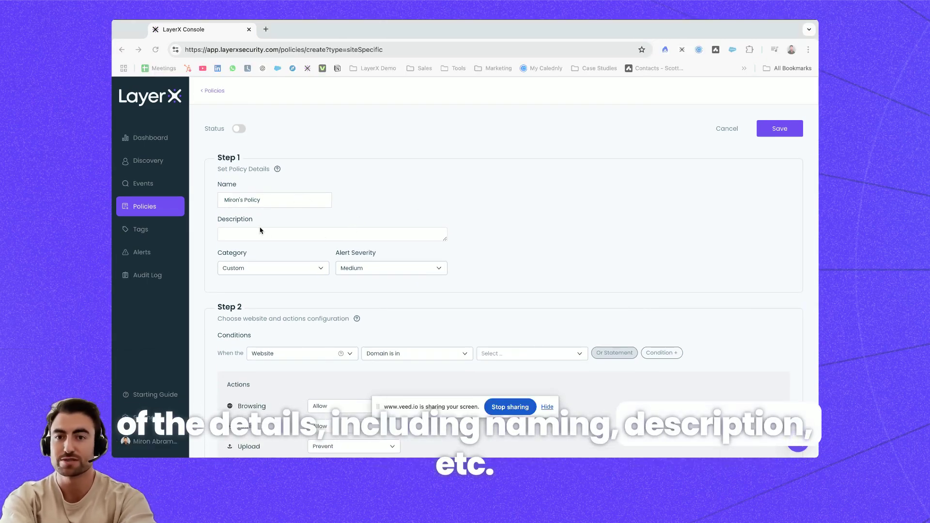
# Scroll through the policy's Upload: Prevent action and its single-user Step 3 targets
pyautogui.scroll(-3, 380, 302)
pyautogui.scroll(-4, 380, 302)
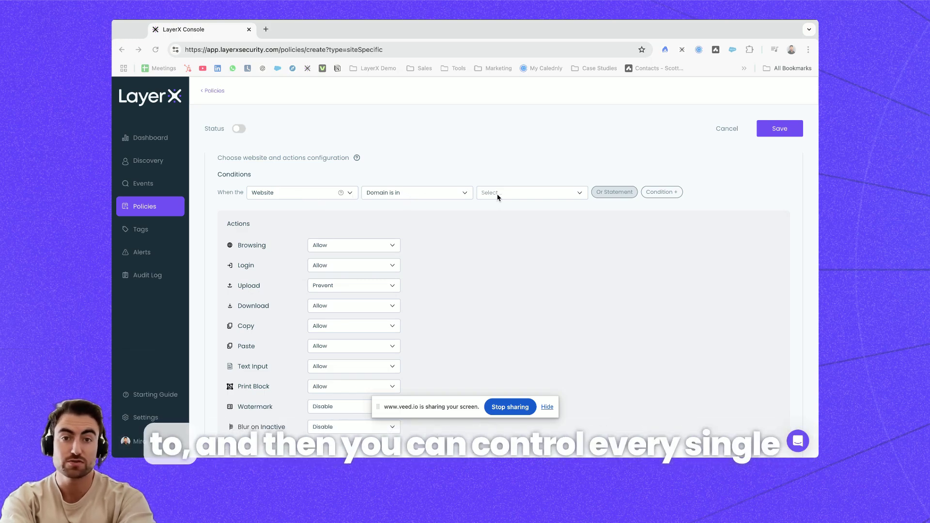
pyautogui.scroll(-1, 488, 232)
pyautogui.scroll(-2, 488, 231)
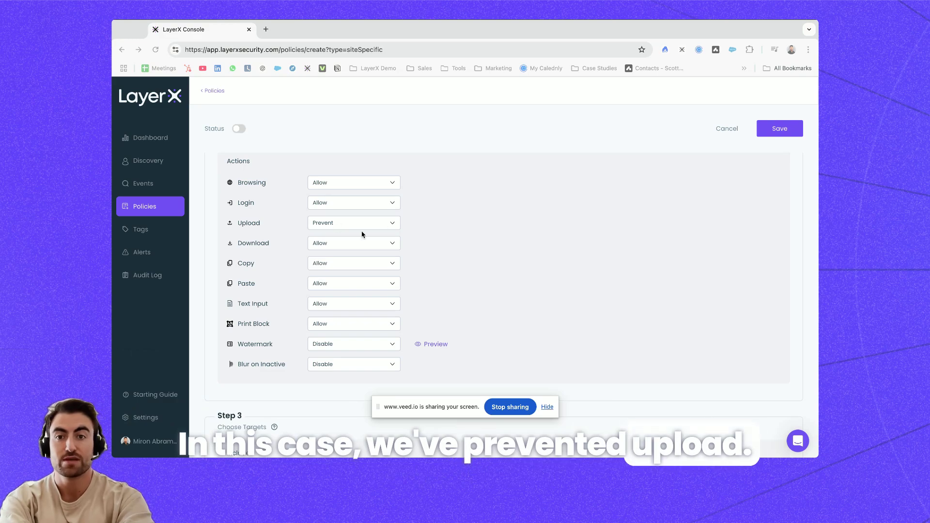
pyautogui.scroll(-4, 362, 234)
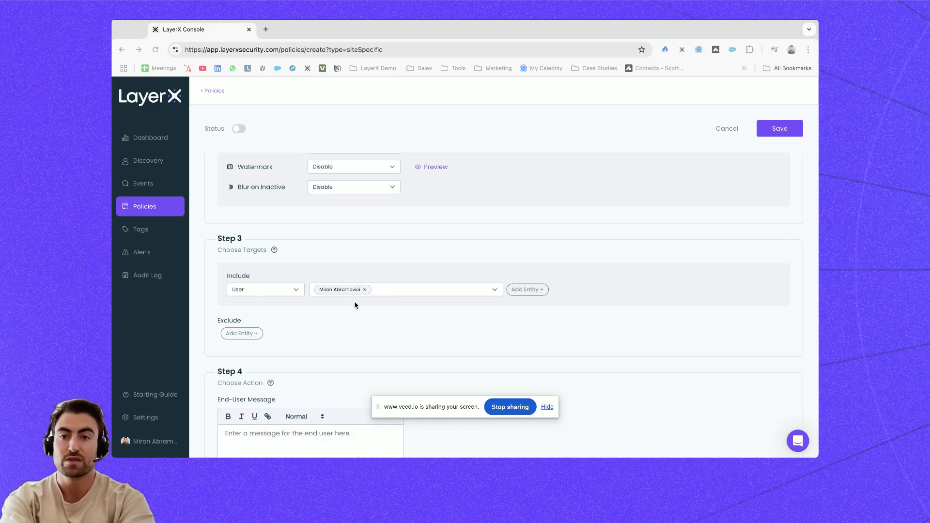
pyautogui.scroll(-1, 356, 305)
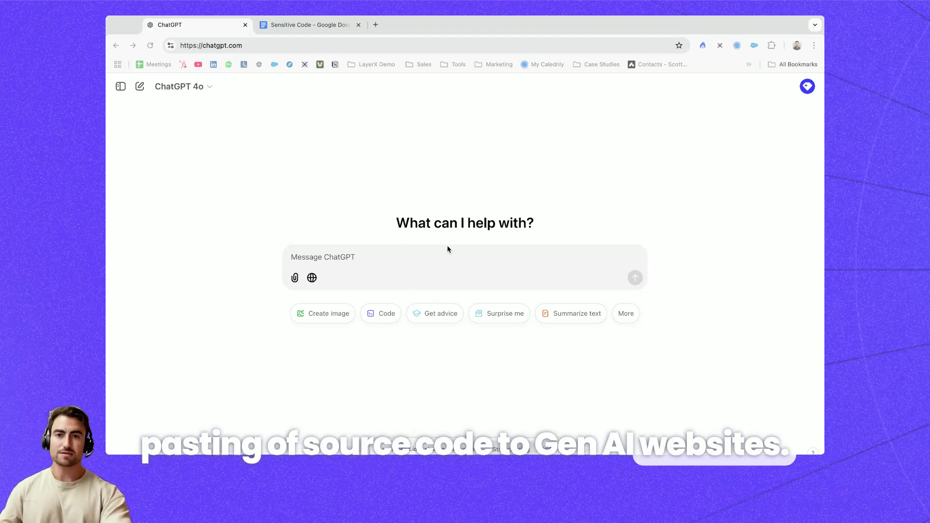
# Copy the factorial code from the Sensitive Code Google Doc and return to ChatGPT
pyautogui.click(310, 25)
pyautogui.scroll(-1, 441, 266)
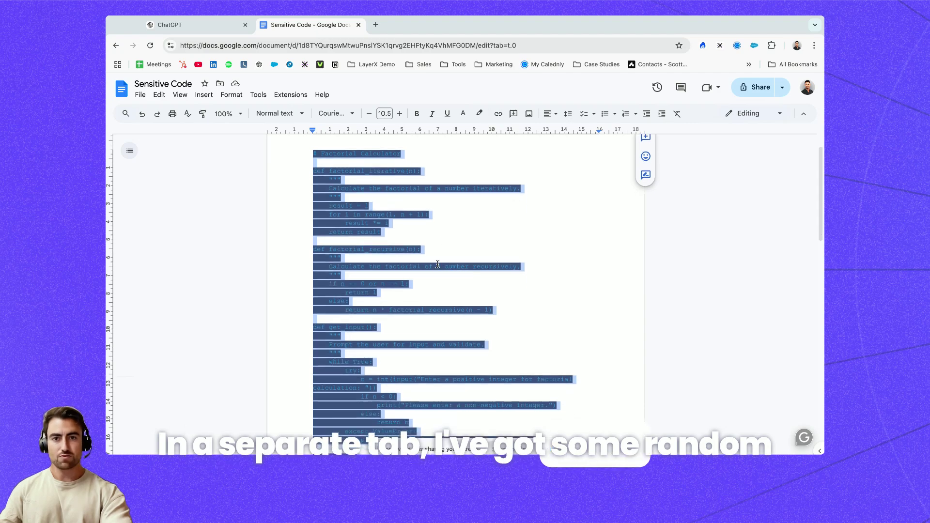
pyautogui.rightClick(374, 227)
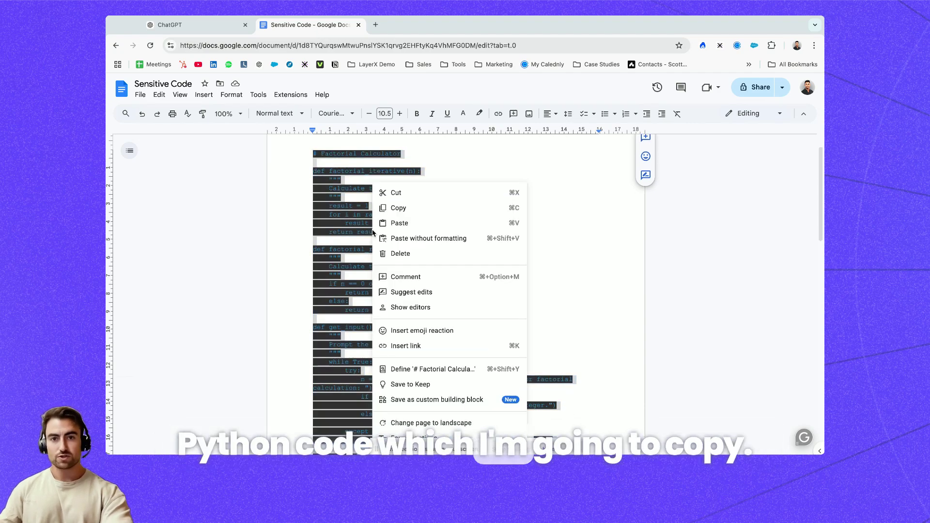
pyautogui.click(398, 208)
pyautogui.click(216, 30)
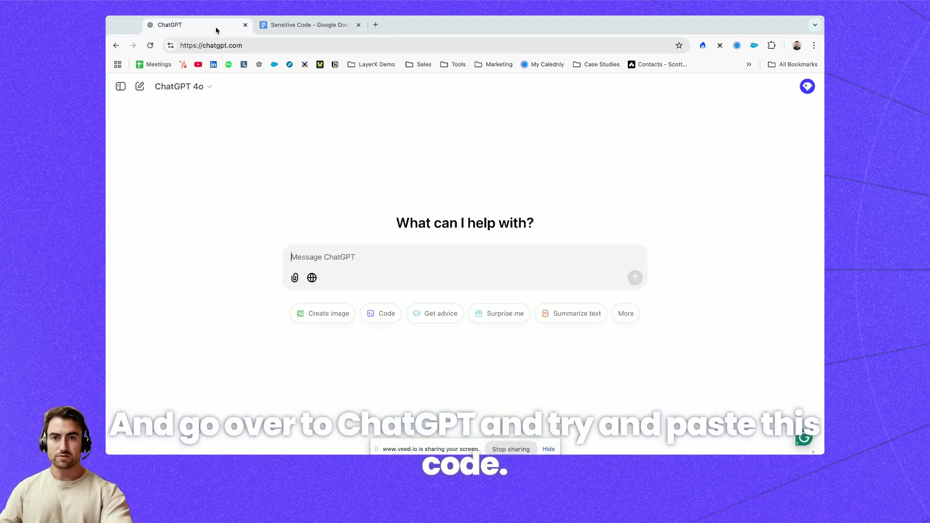
# Paste the code into ChatGPT's prompt and highlight LayerX's Python-code Paste blocked reason
pyautogui.rightClick(363, 262)
pyautogui.click(375, 326)
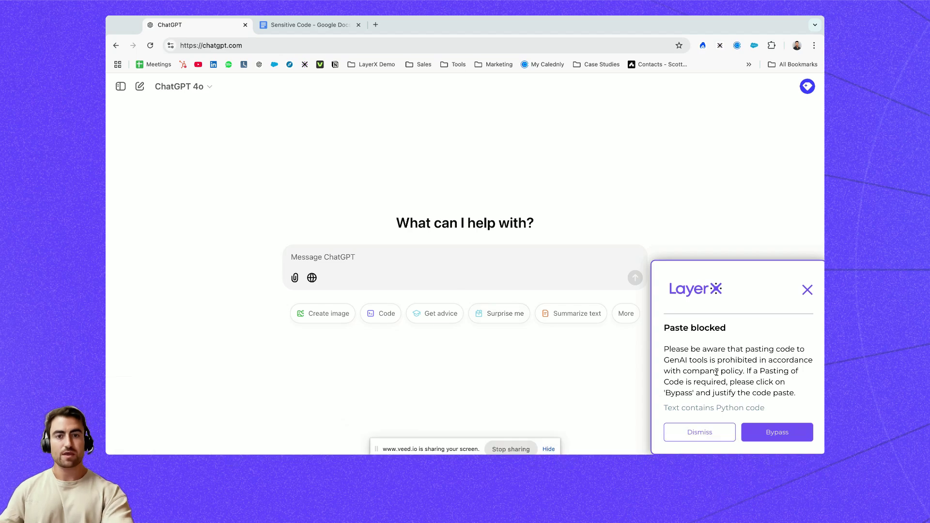
pyautogui.moveTo(771, 409); pyautogui.dragTo(712, 408)
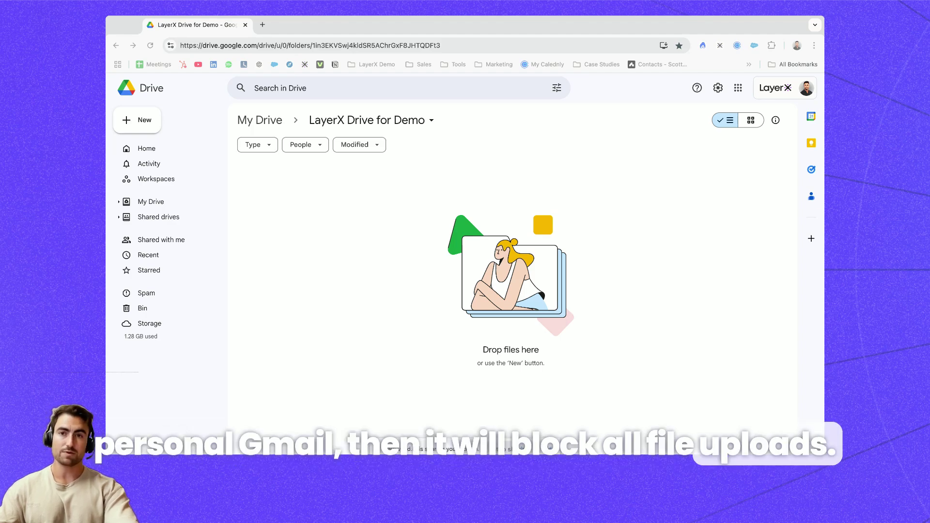
# Confirm the company account, then upload LayerX-Datasheet.pdf into the LayerX Drive for Demo folder
pyautogui.click(776, 90)
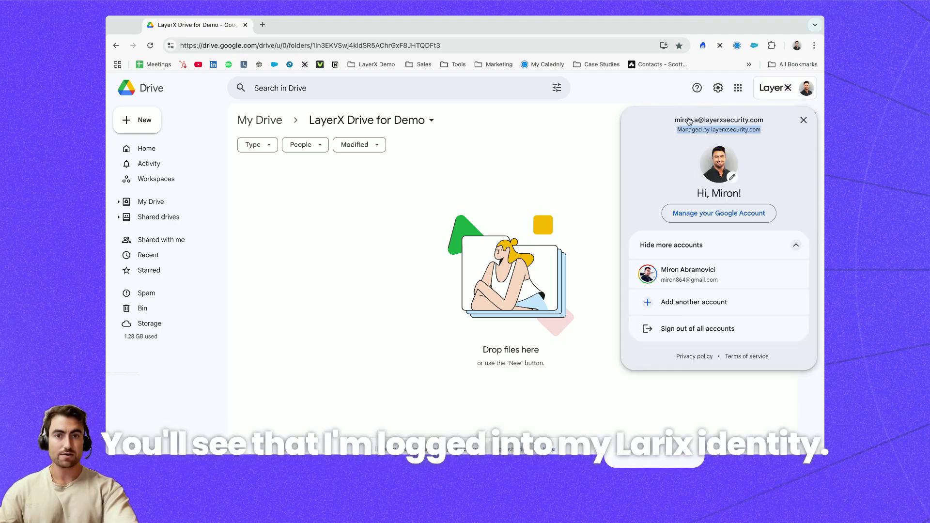
pyautogui.click(154, 127)
pyautogui.click(153, 128)
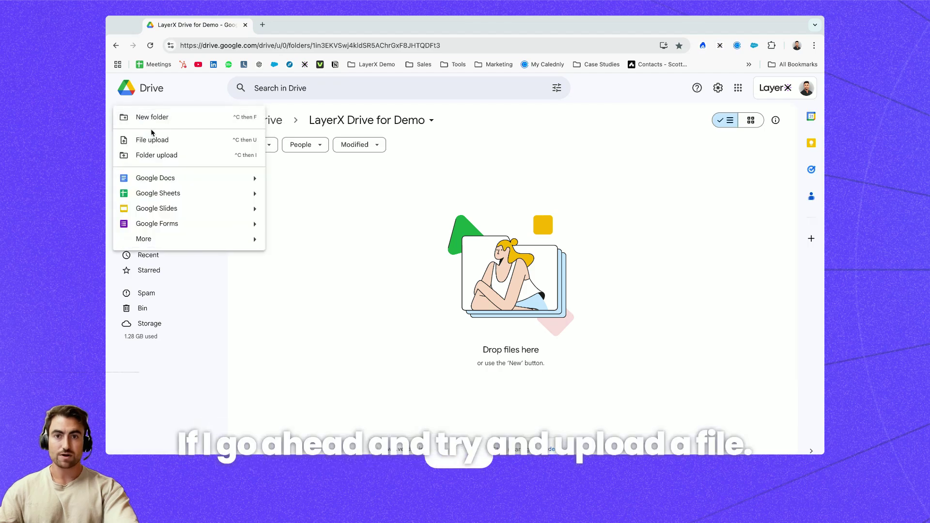
pyautogui.click(151, 139)
pyautogui.click(623, 360)
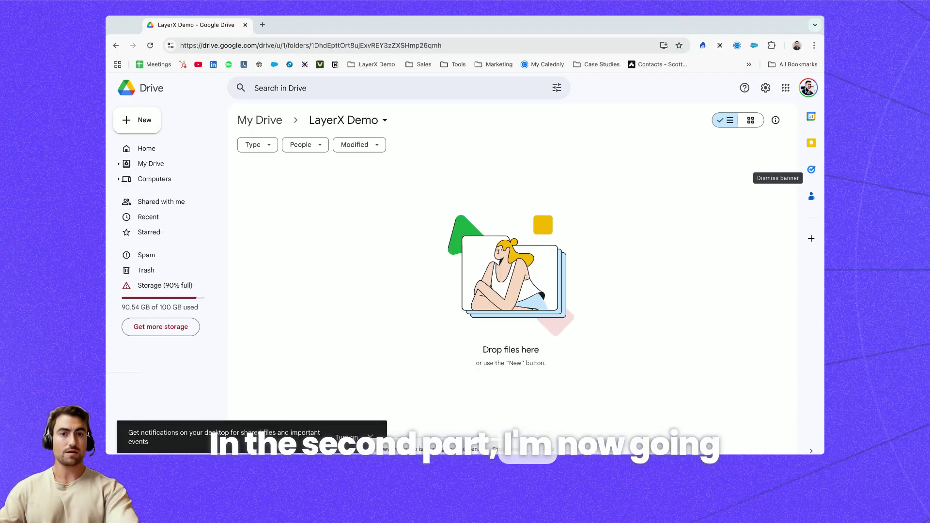
# Confirm the personal account, then attempt a file upload that LayerX blocks
pyautogui.click(809, 89)
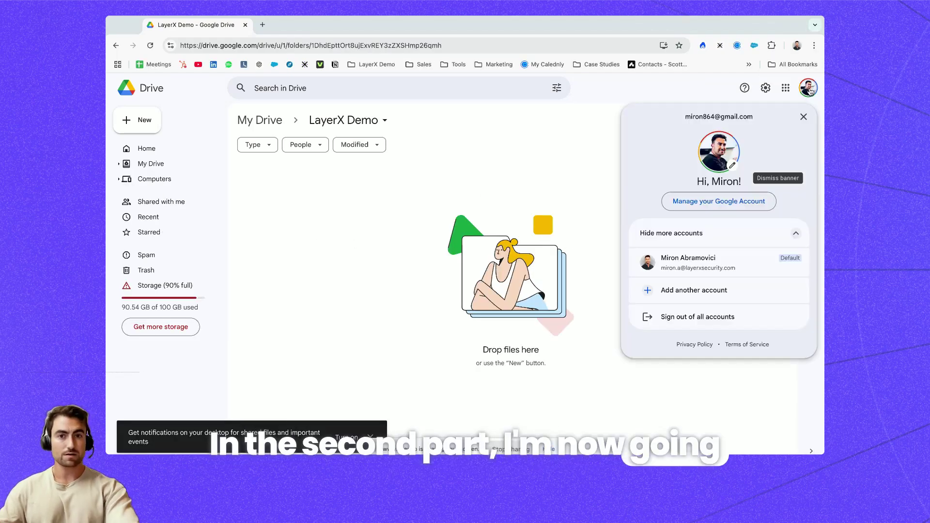
pyautogui.press('Escape')
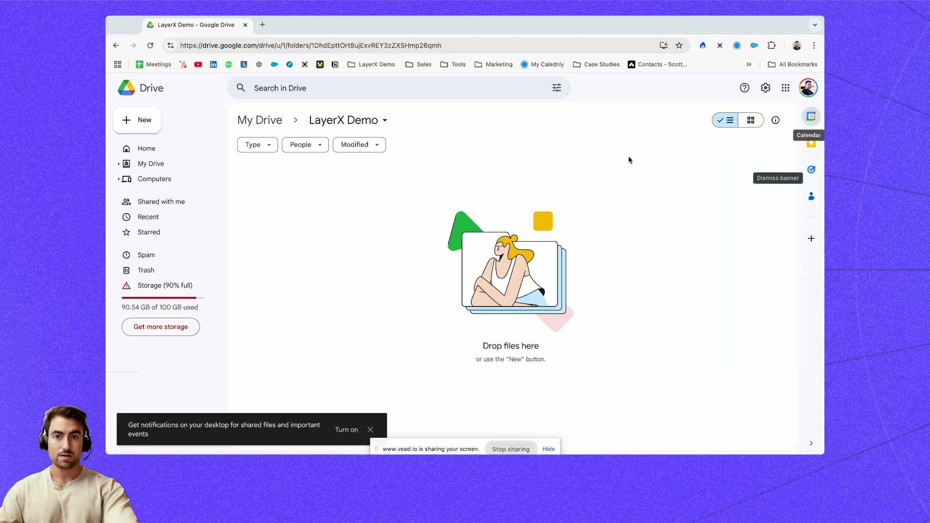
pyautogui.click(139, 120)
pyautogui.click(156, 139)
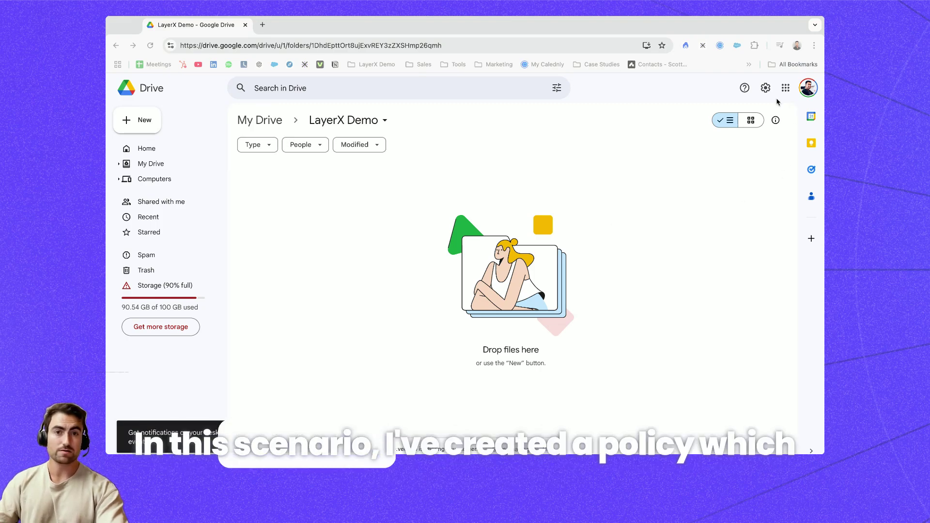
# Enable Cookie-Editor on Chrome's extensions page, triggering LayerX's risky-extension warning over Drive
pyautogui.click(754, 45)
pyautogui.click(673, 298)
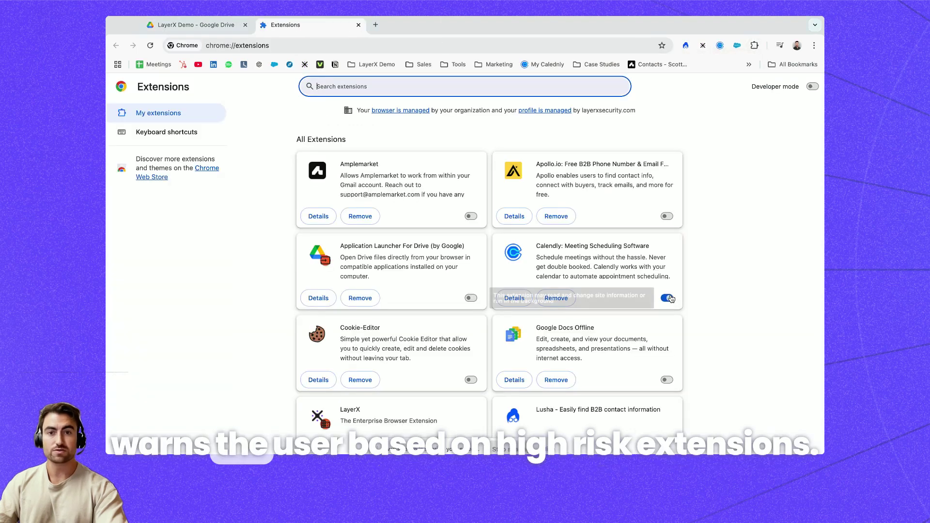
pyautogui.scroll(-3, 698, 224)
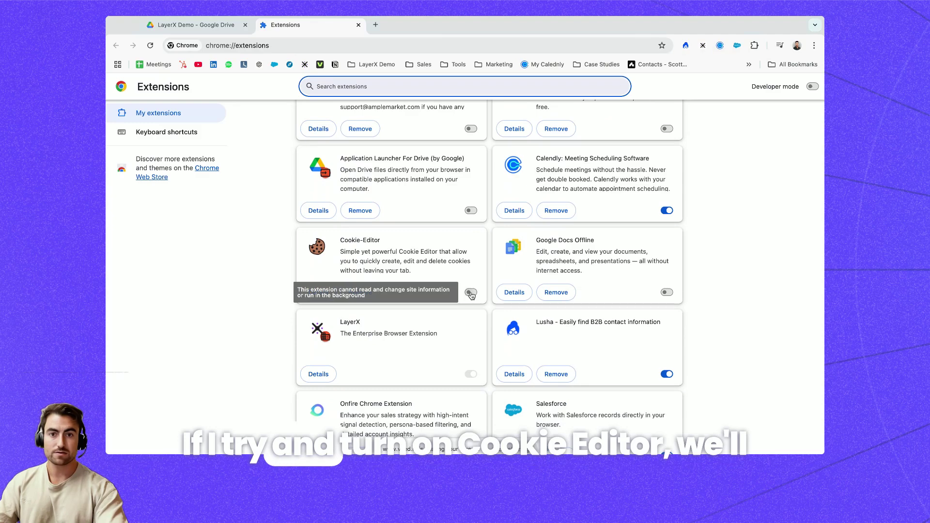
pyautogui.click(471, 292)
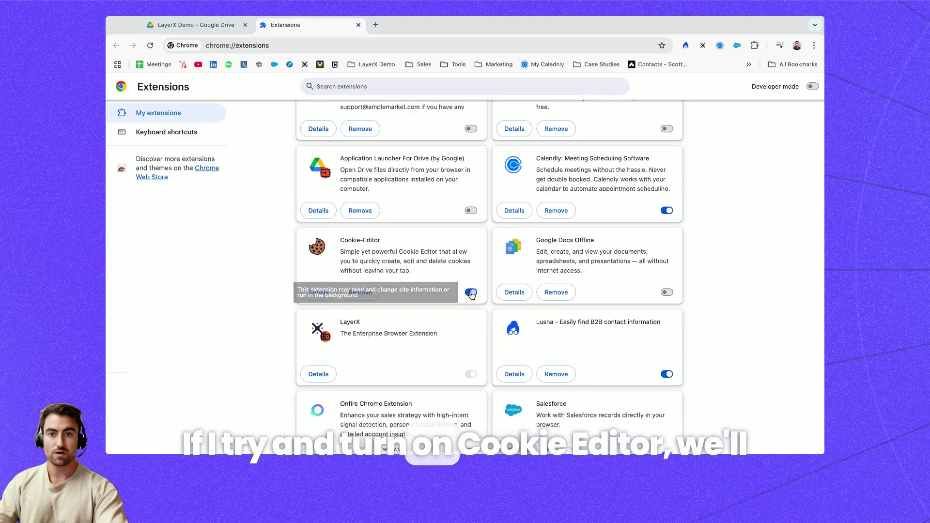
pyautogui.click(211, 30)
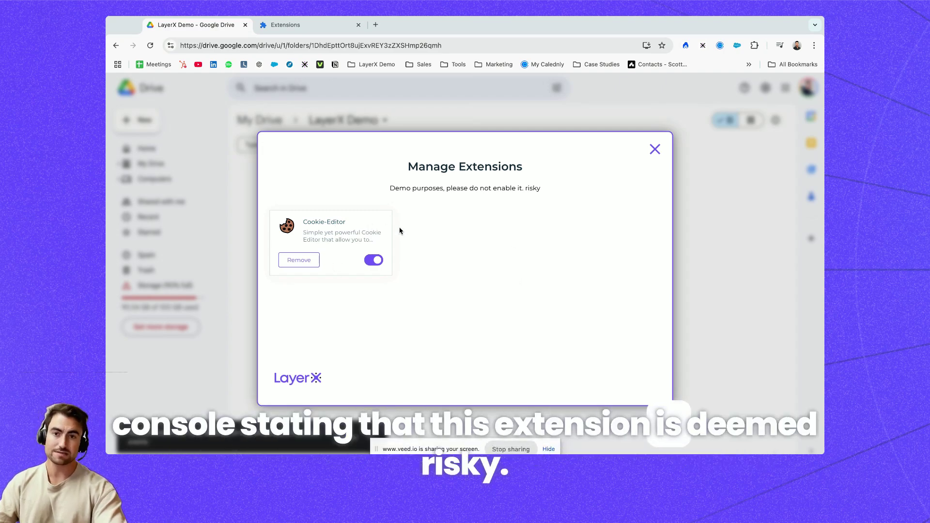
# Turn Cookie-Editor off from the LayerX warning and verify it's off in Chrome's extensions list
pyautogui.click(373, 260)
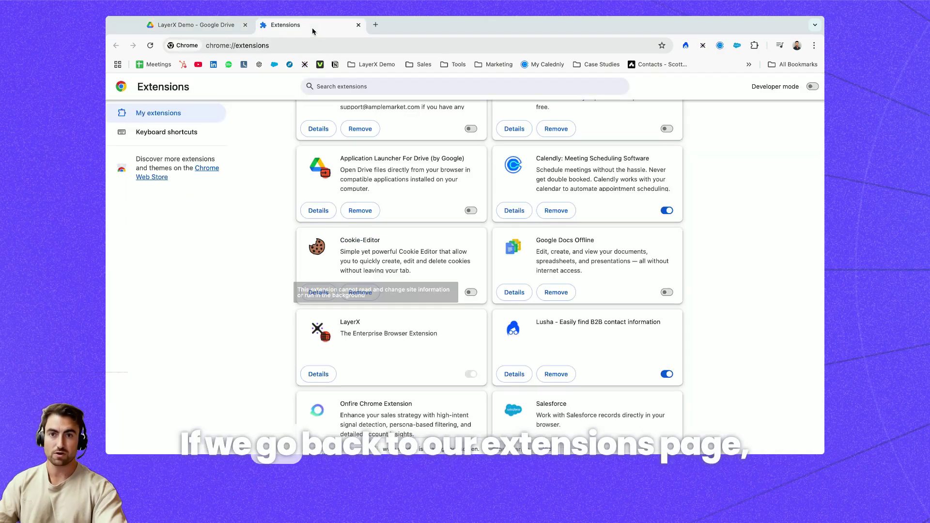
pyautogui.click(286, 24)
pyautogui.scroll(-2, 499, 225)
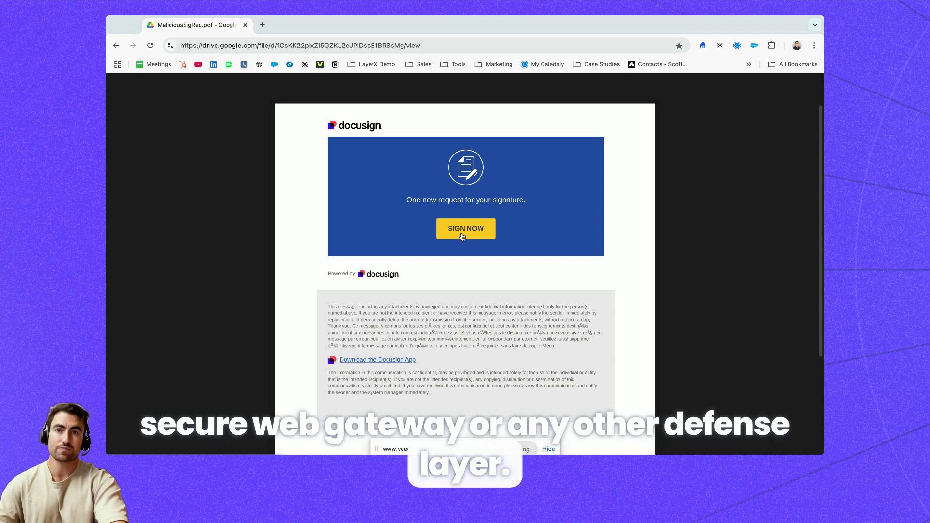
# Follow the PDF's SIGN NOW link so LayerX shows Access Blocked
pyautogui.click(469, 235)
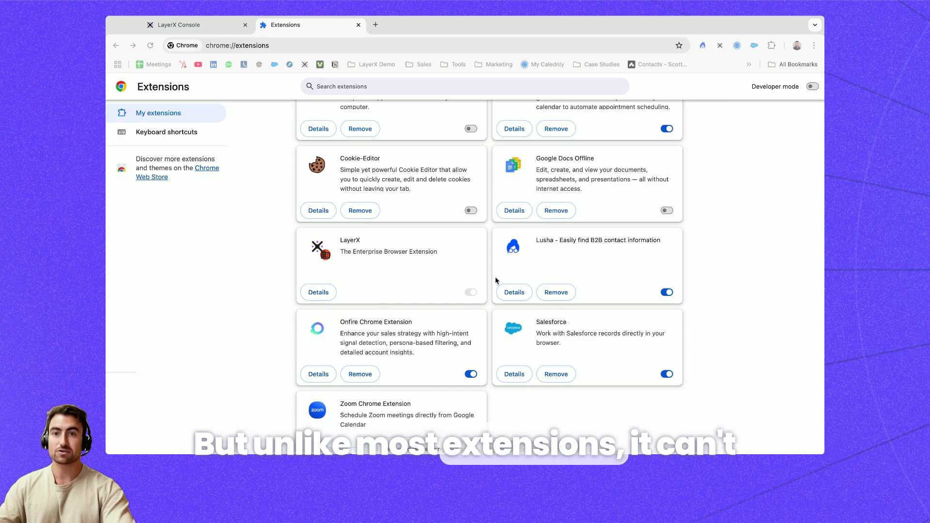
pyautogui.click(472, 295)
pyautogui.click(472, 297)
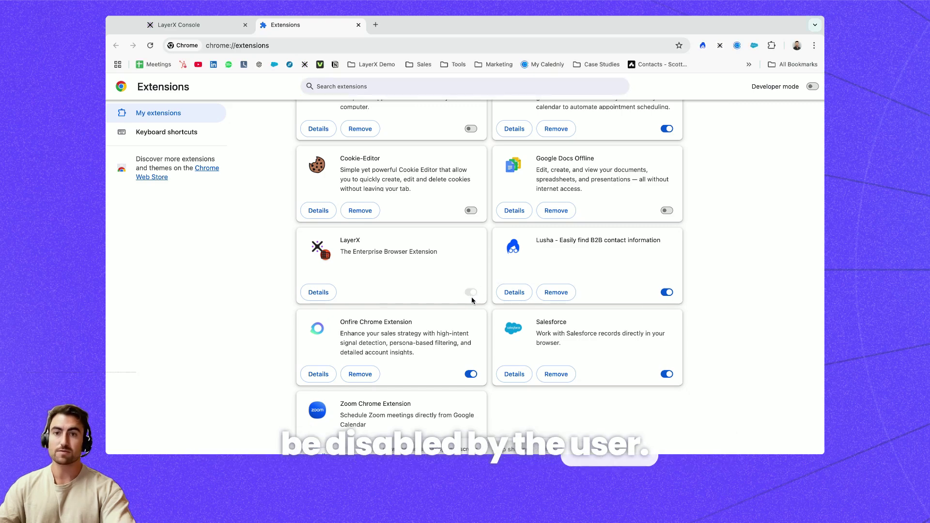